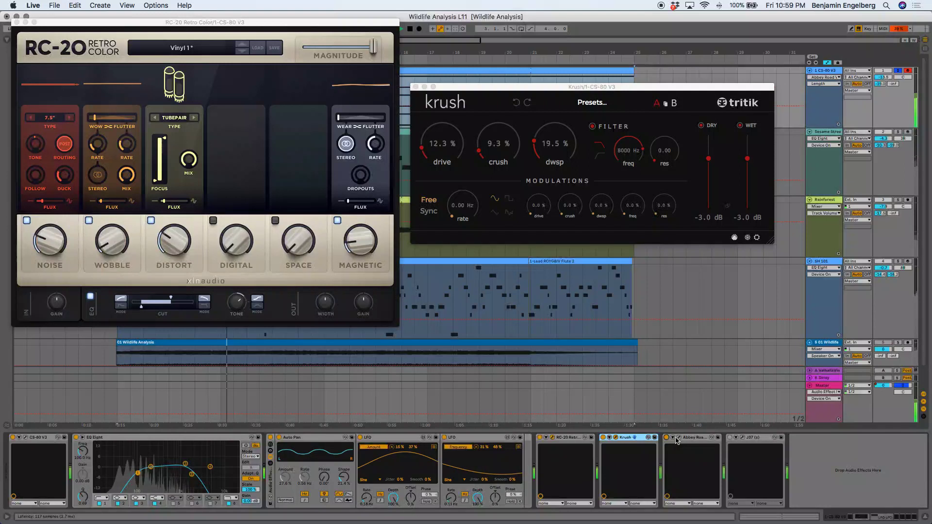
View the Abbey Road Vinyl settings on the CS-80 V3 track, switch on its J37 tape effect, and stop playback
click(680, 438)
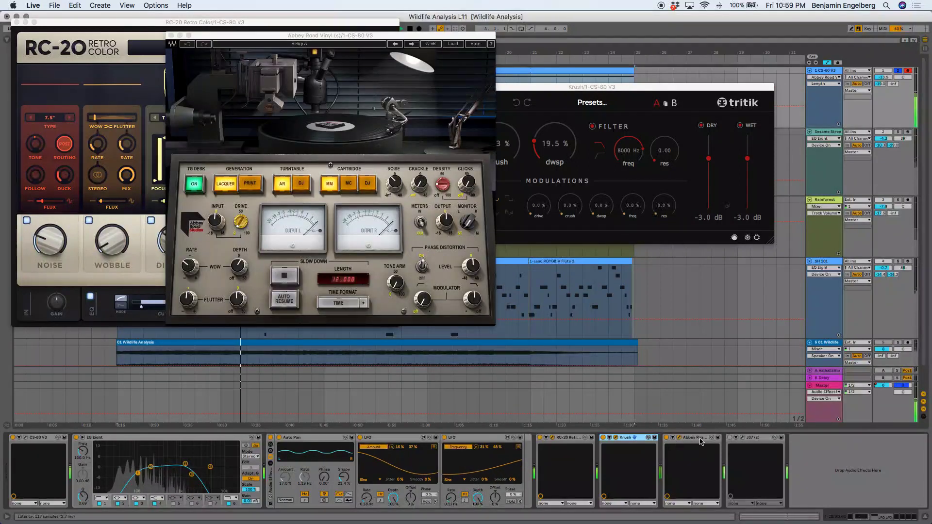
click(728, 439)
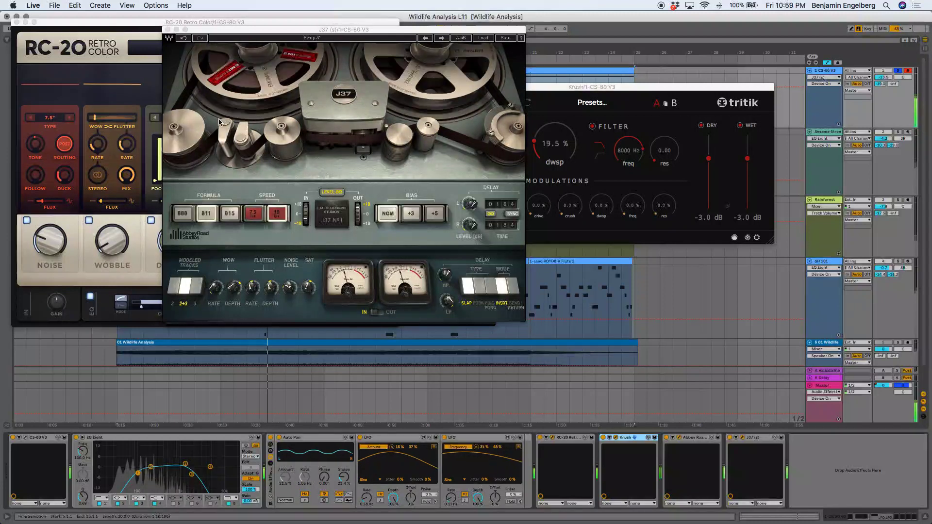
key(space)
Close the J37, RC-20, Abbey Road Vinyl and Krush plug-in windows and select the Sesame Street track
click(167, 30)
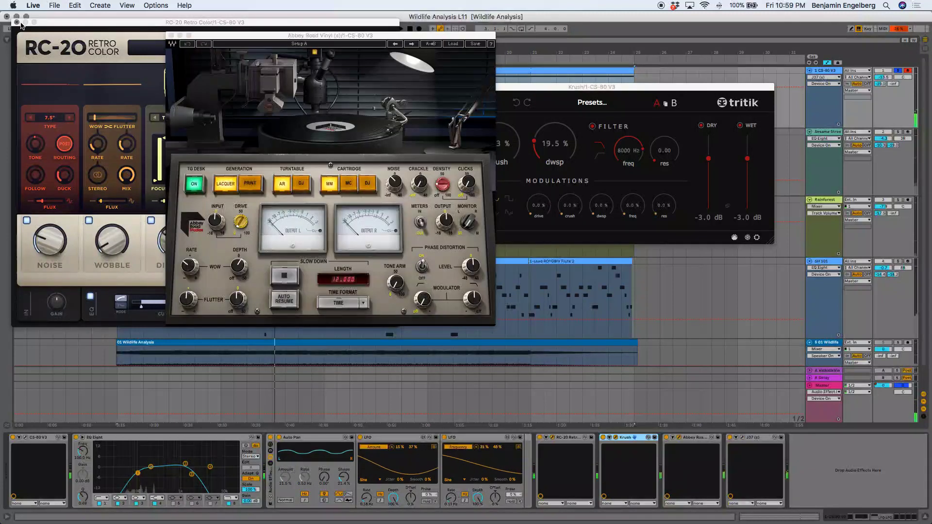
click(17, 23)
click(171, 35)
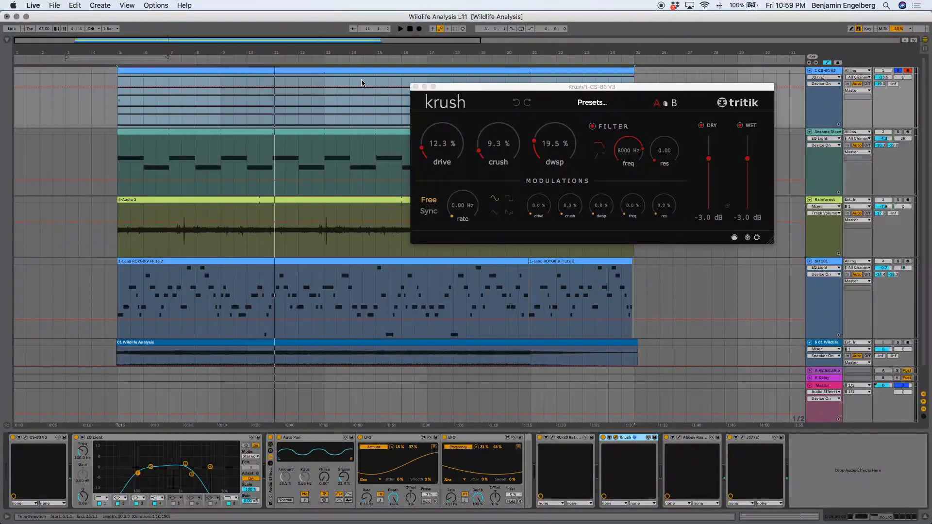
click(414, 87)
click(680, 157)
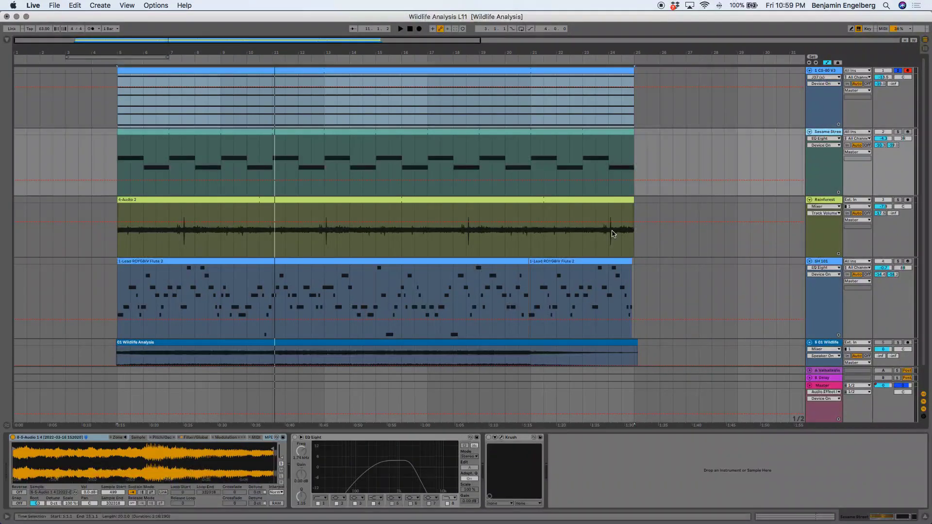
Switch to Chrome, play the opening of the "Sesame Street - Alphaquest: S" video from the start, and return to Live
key(ctrl+Up)
click(313, 314)
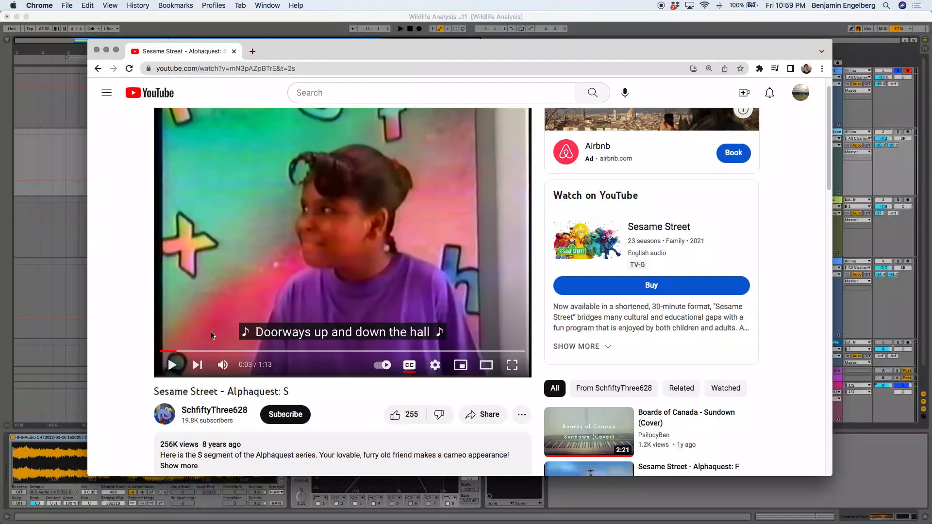
click(163, 351)
click(172, 365)
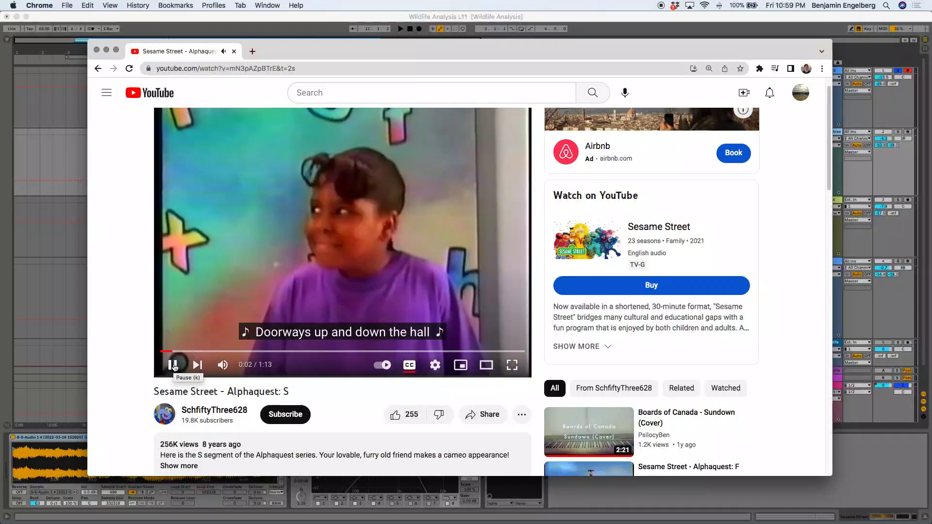
click(173, 365)
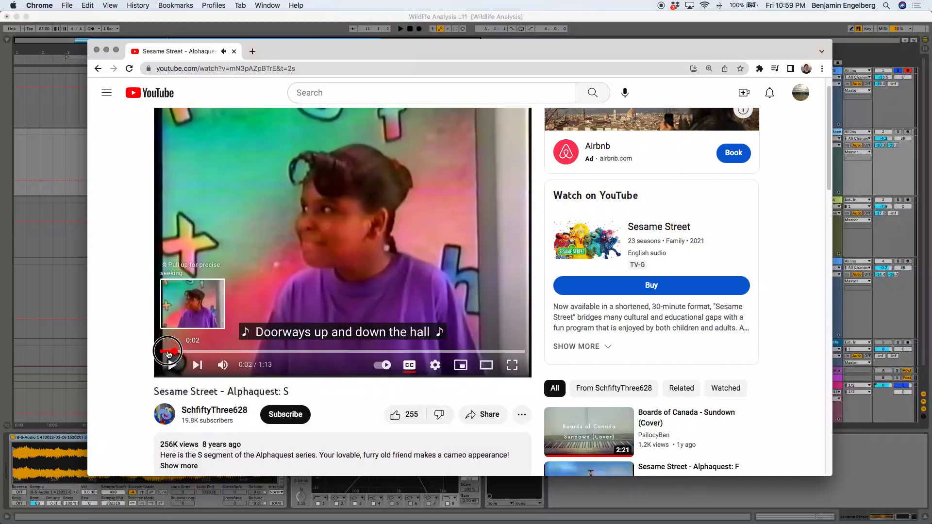
click(163, 351)
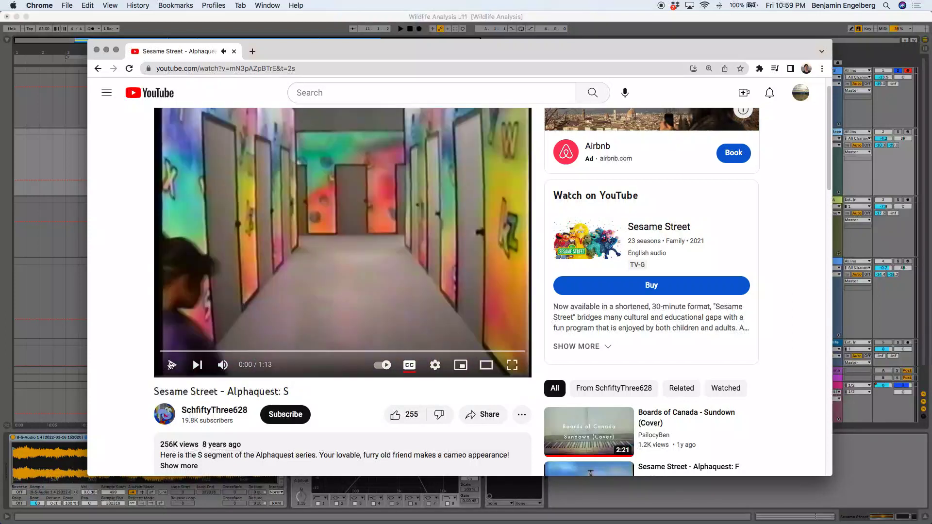
click(171, 365)
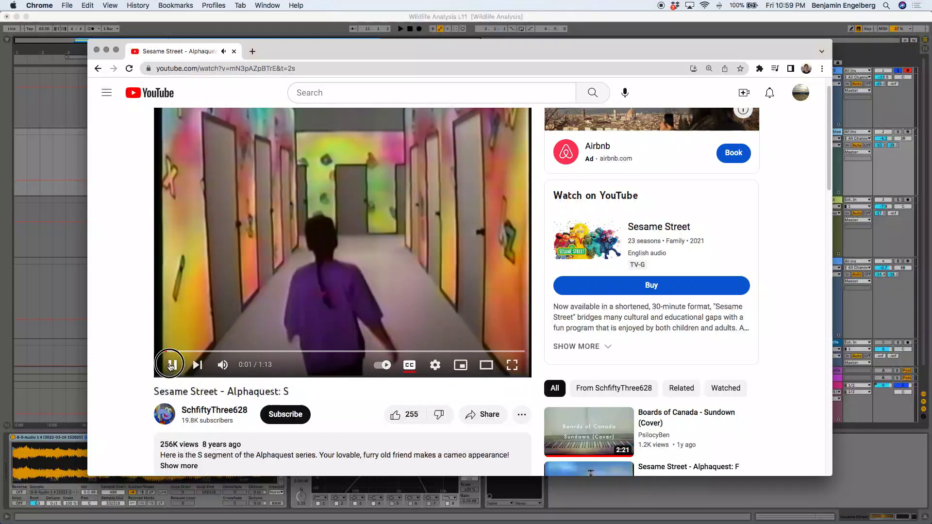
click(309, 25)
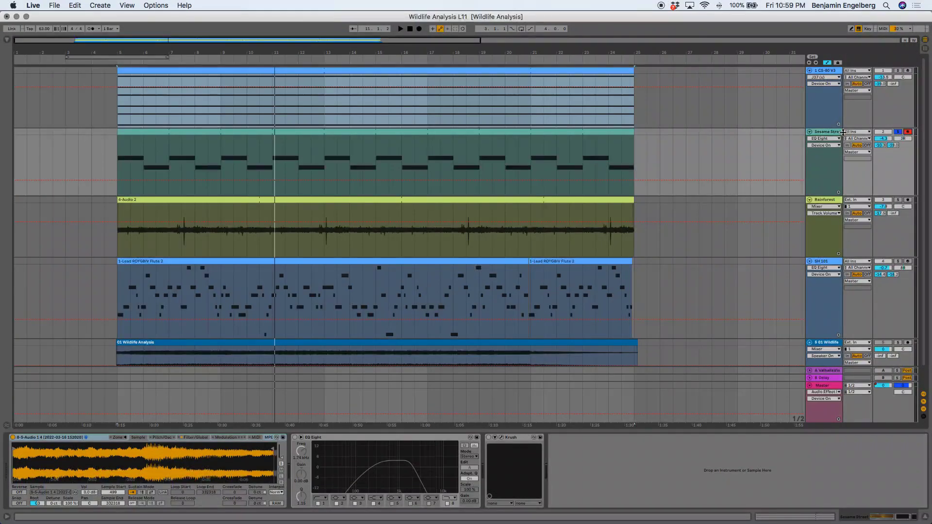
Open the Sesame Street track's MIDI clip to show its notes and play it from the clip's start
click(827, 132)
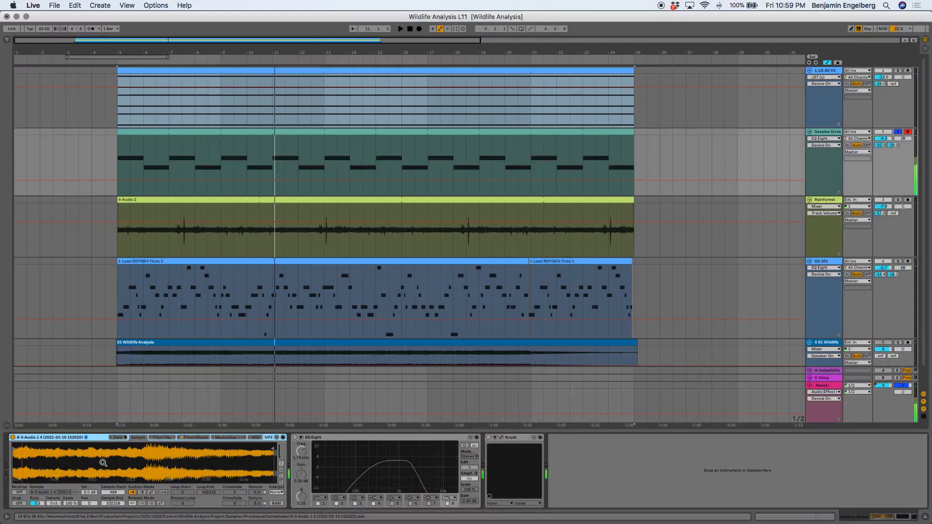
double_click(214, 134)
key(space)
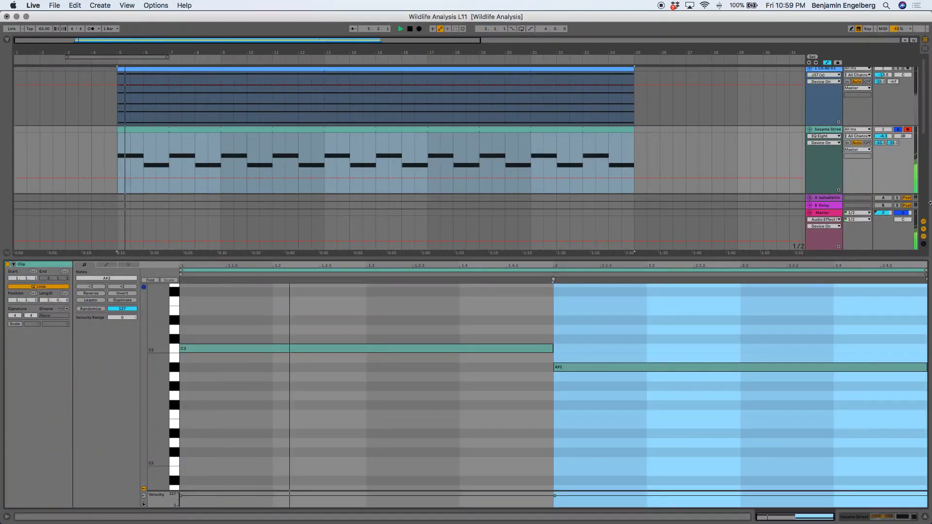
Switch on the Sesame Street track's EQ Eight and Krush effects during playback and view the Krush settings
click(833, 131)
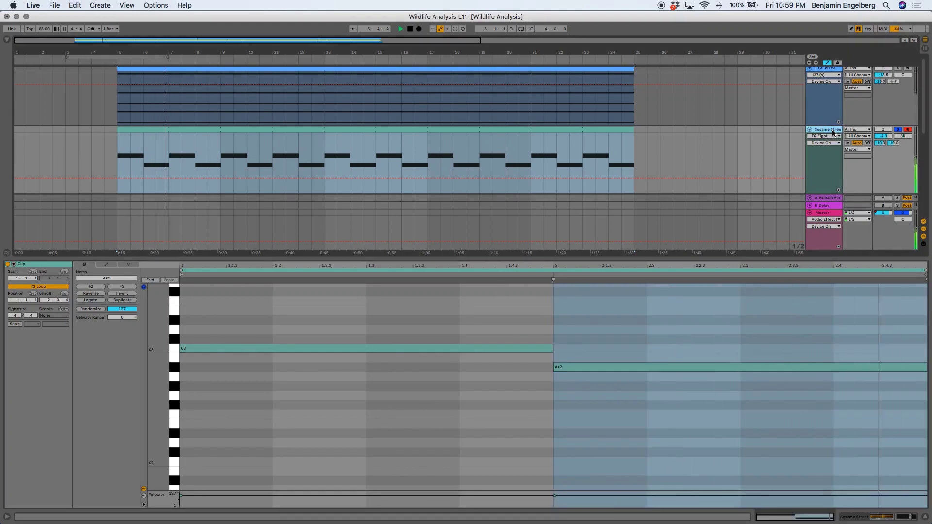
key(shift+Tab)
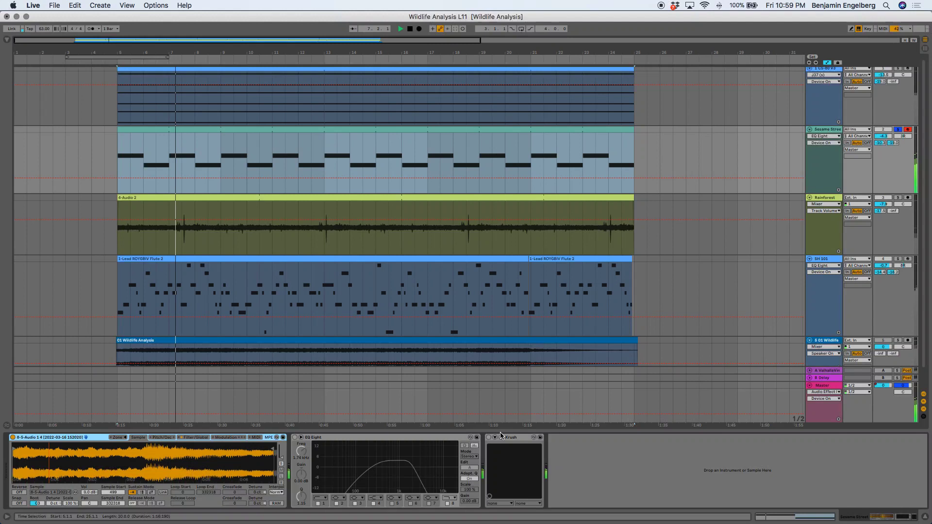
click(294, 437)
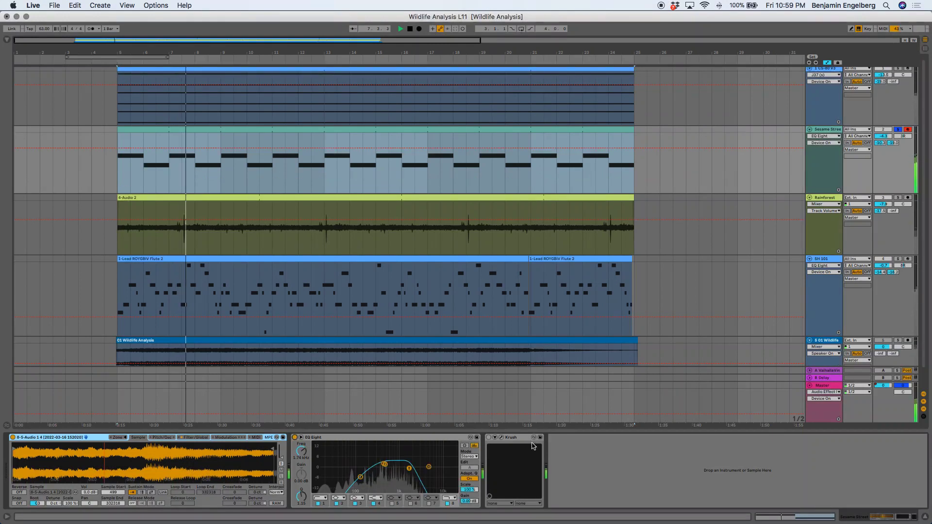
click(489, 438)
click(502, 438)
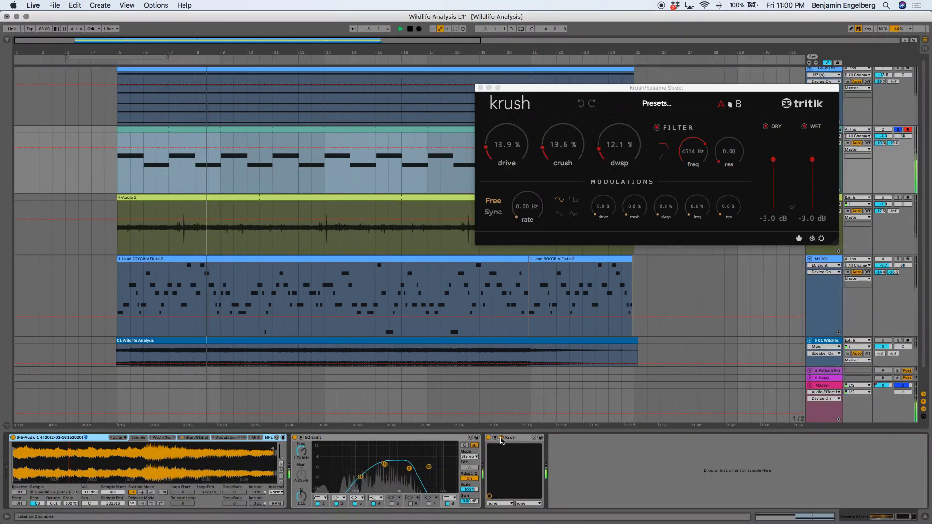
click(502, 438)
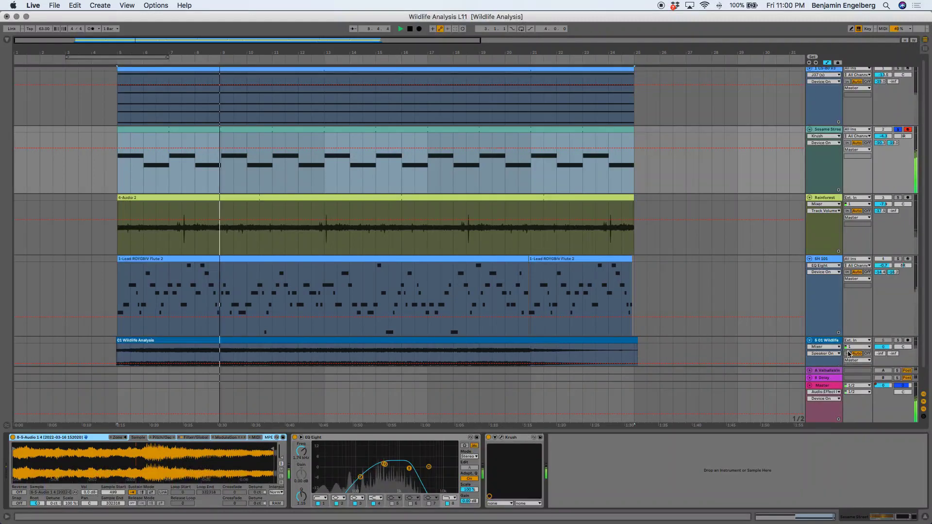
key(space)
Activate return track A, view its ValhallaVintageVerb settings, and play the Sesame Street part through the reverb
click(876, 371)
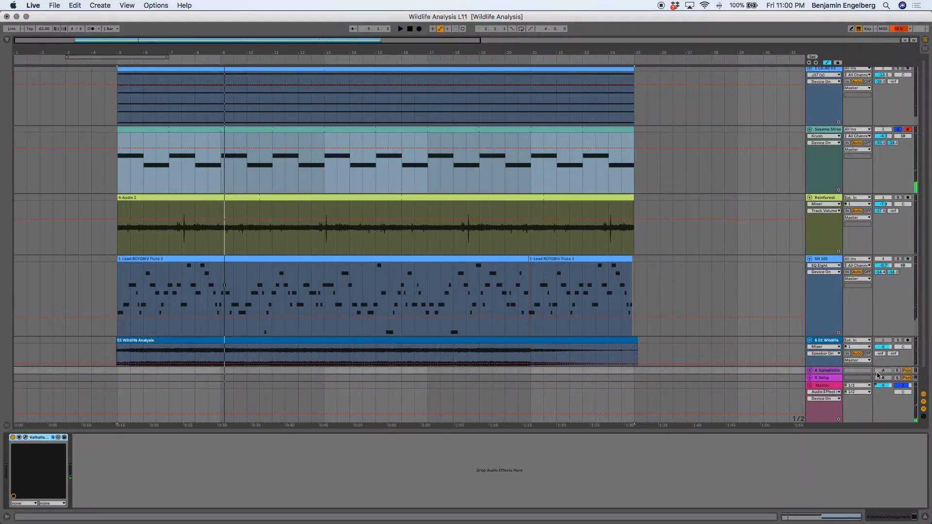
click(25, 438)
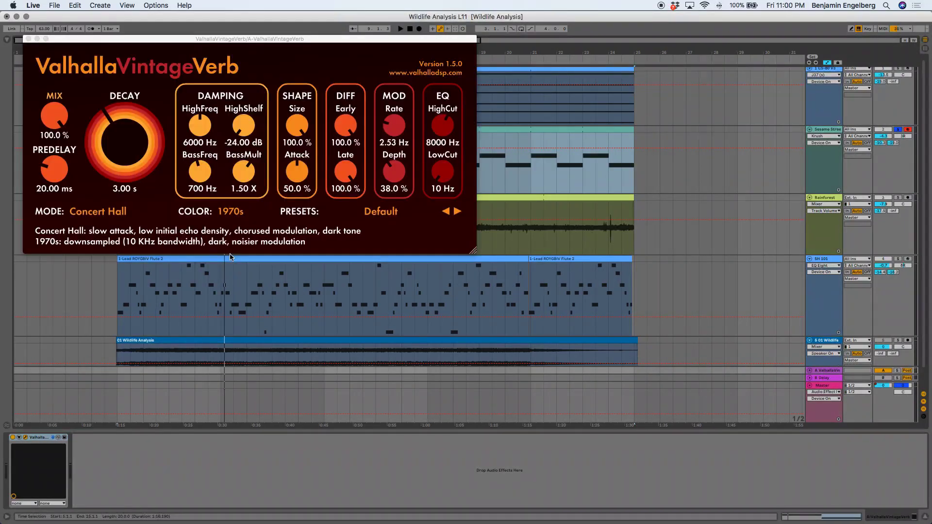
key(space)
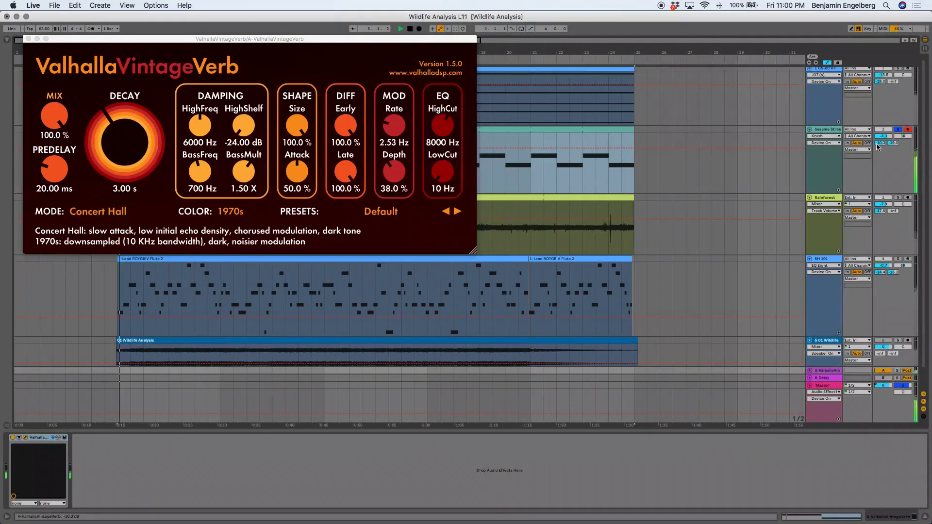
click(28, 38)
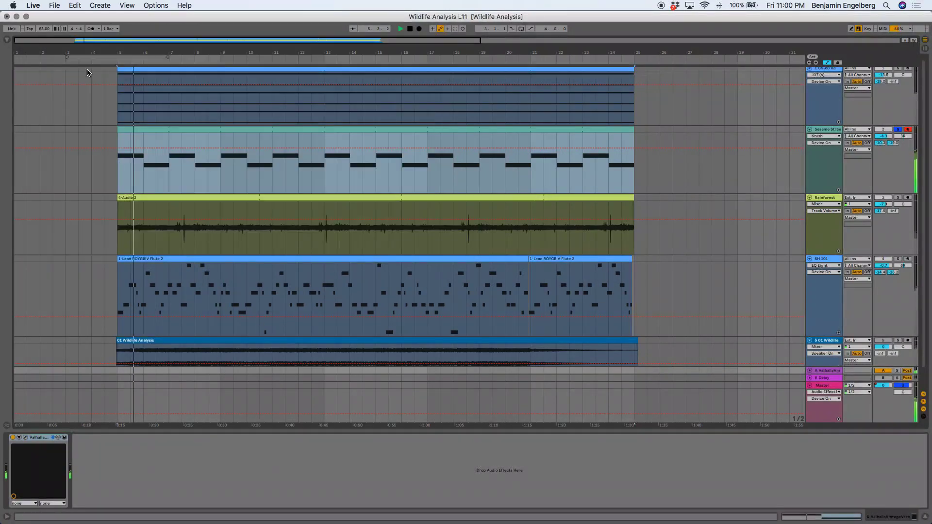
Activate the B Delay return track while the Sesame Street part plays
click(871, 381)
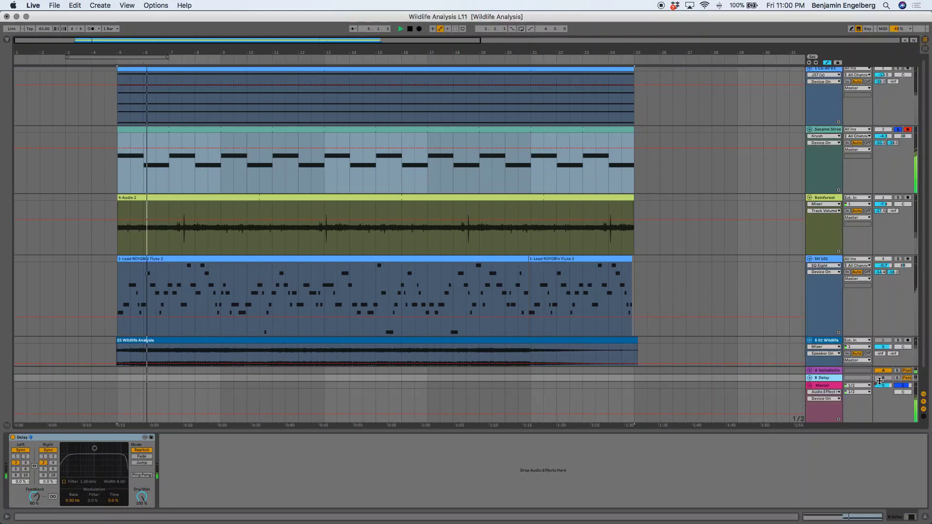
click(883, 378)
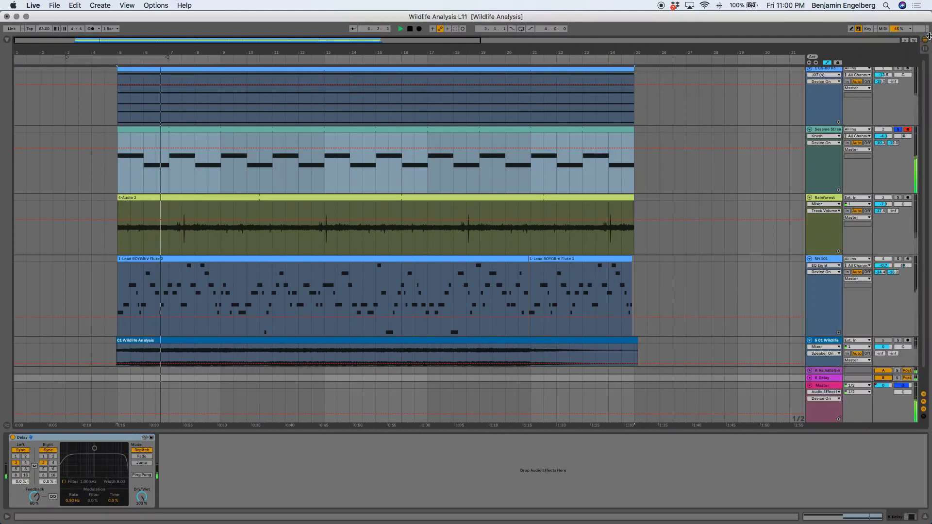
drag(895, 139, 896, 152)
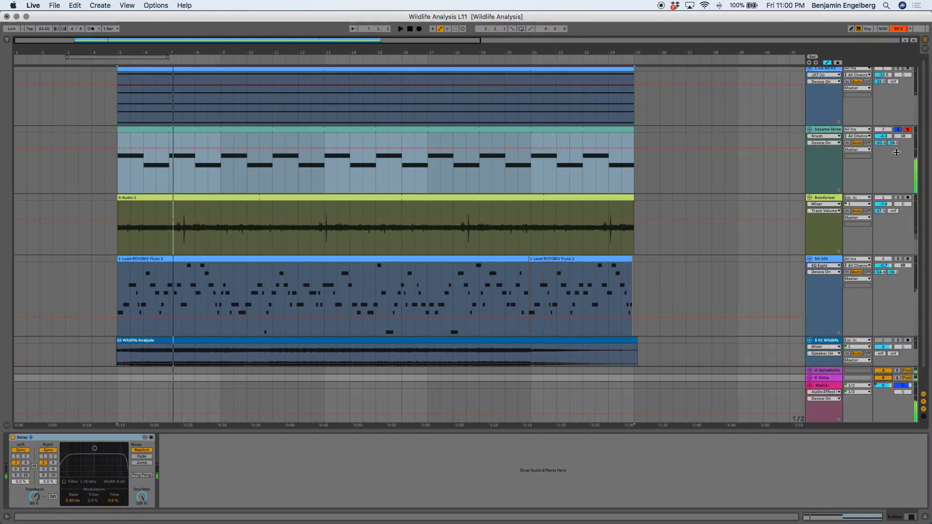
Play the Rainforest track's audio clip from its start with the track soloed and switch on its EQ Eight
click(831, 198)
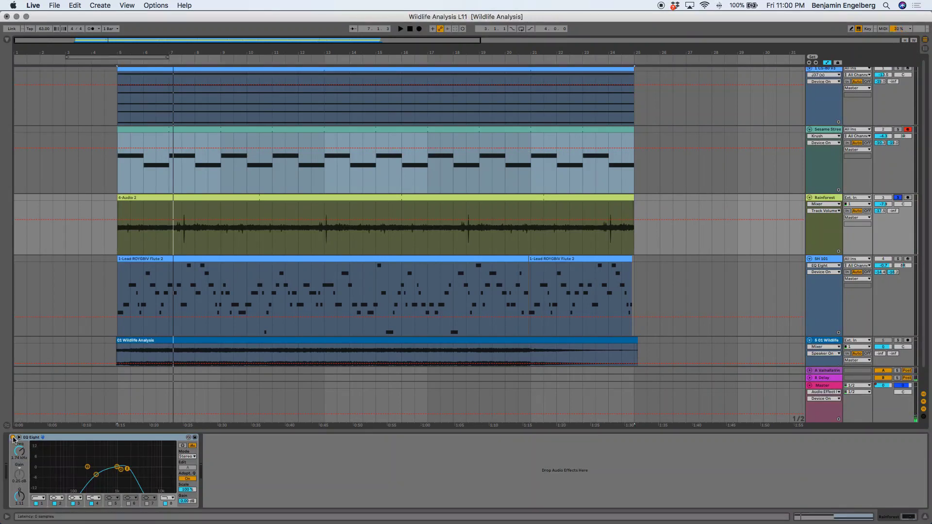
click(171, 198)
key(space)
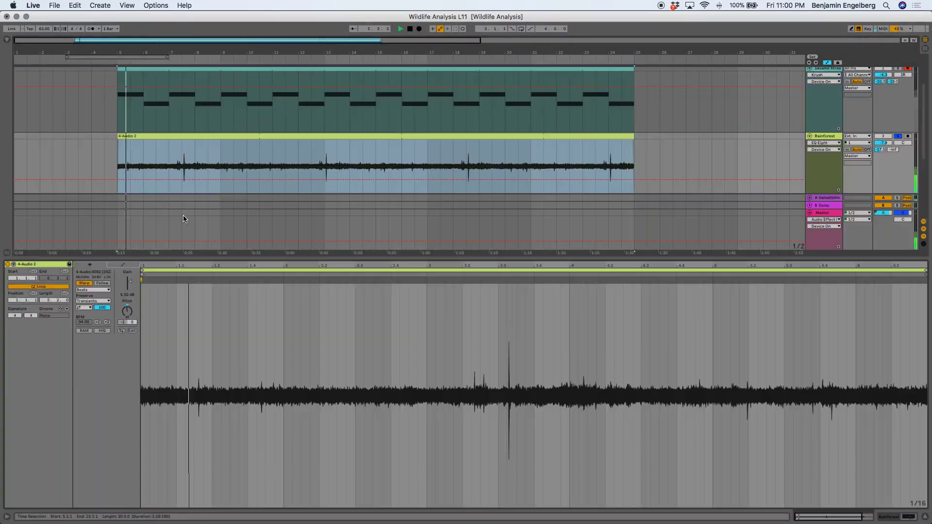
click(825, 140)
click(13, 439)
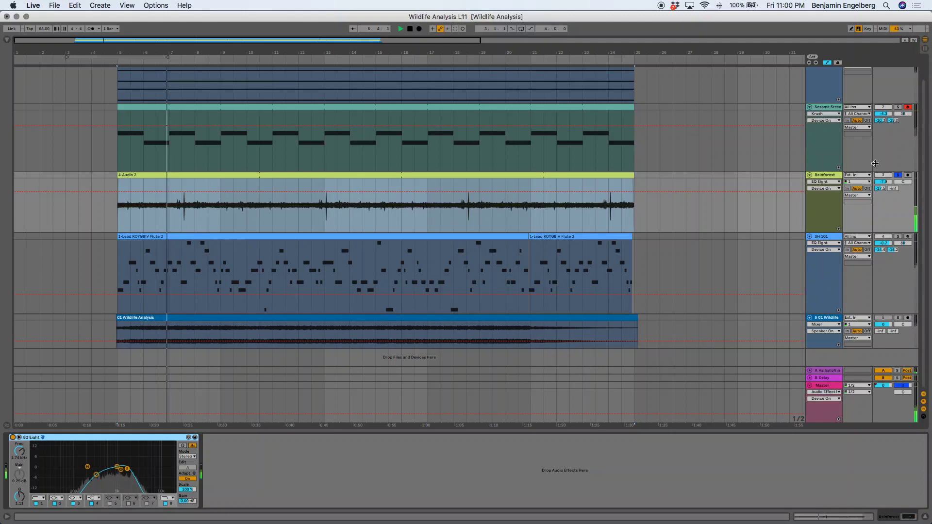
Solo the CS-80 V3 and Sesame Street tracks together with Rainforest to hear the three layers combined
scroll(875, 163, up, 2)
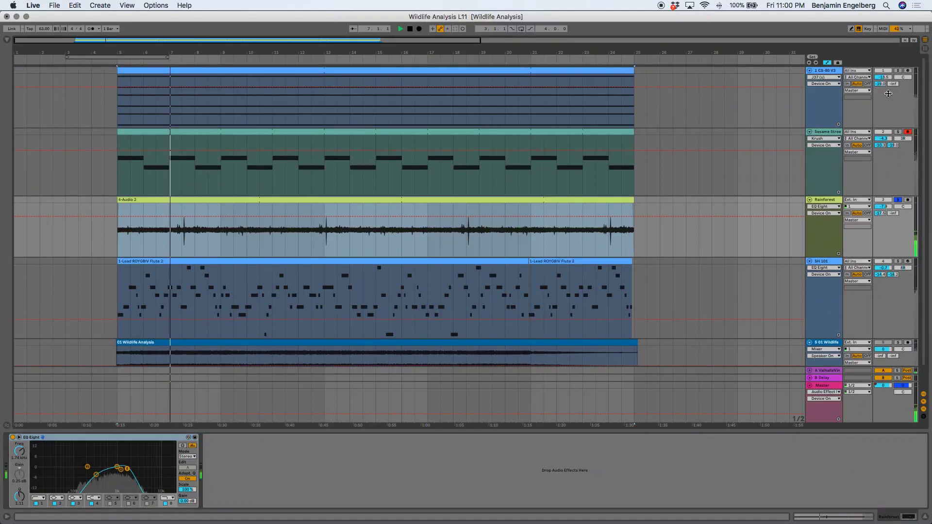
click(897, 132)
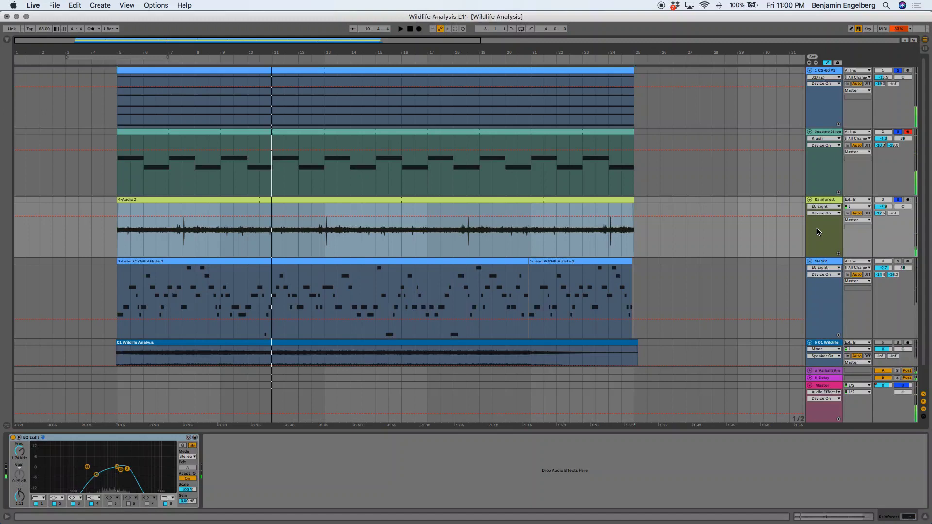
Select the SH 101 track, view its TAL BassLine 101 synth with the Flute preset, and close the plug-in window
click(828, 263)
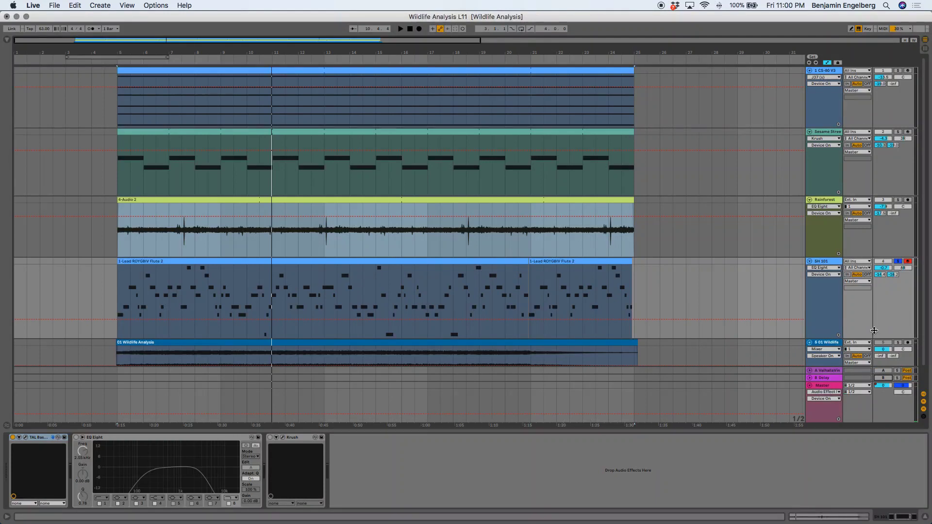
click(26, 438)
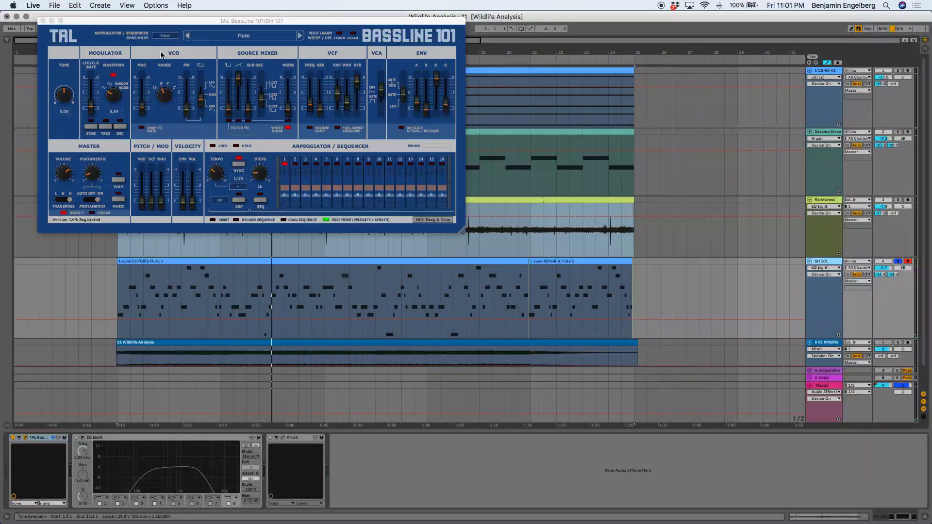
click(43, 21)
Open the SH 101 track's first flute lead MIDI clip, play it from bar 5, and show the track's devices
double_click(180, 262)
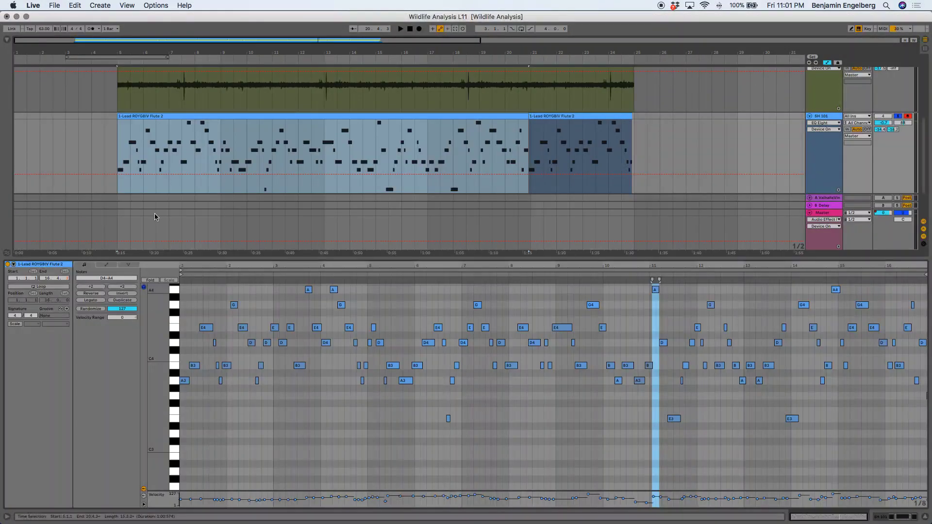
click(110, 155)
key(space)
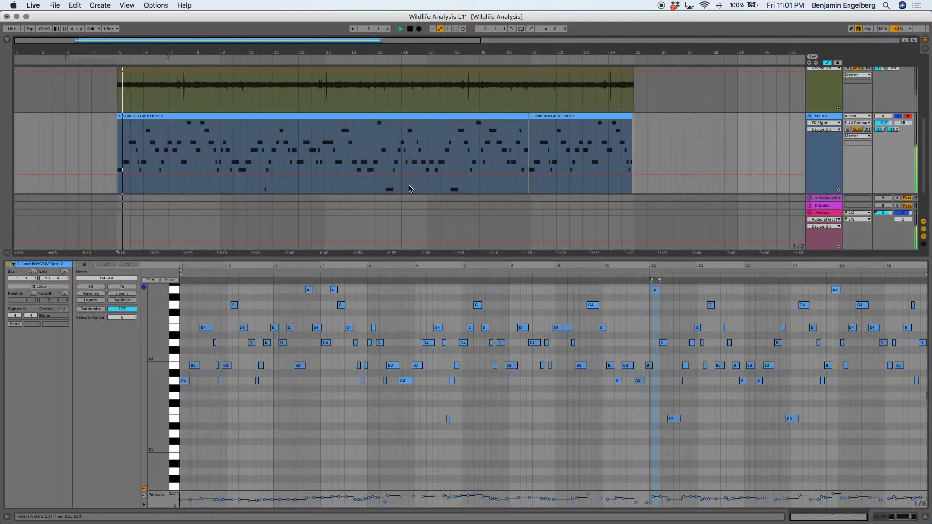
key(space)
click(824, 117)
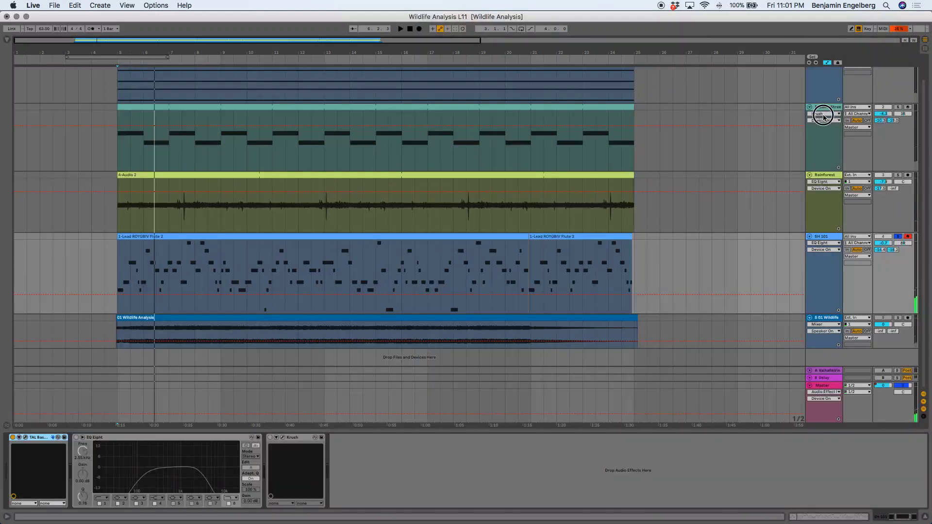
Switch on the SH 101 track's EQ Eight and Krush, play the flute part from bar 5, and check the Krush plug-in window
click(76, 438)
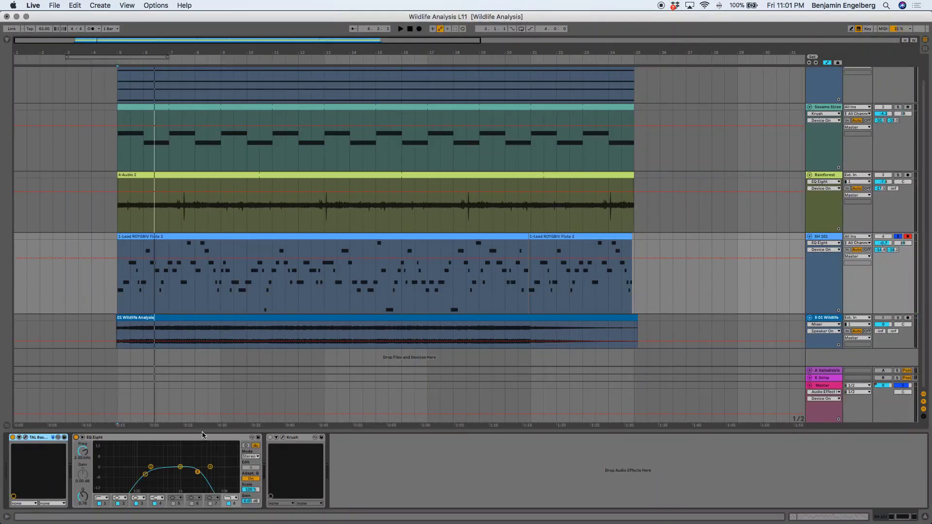
key(space)
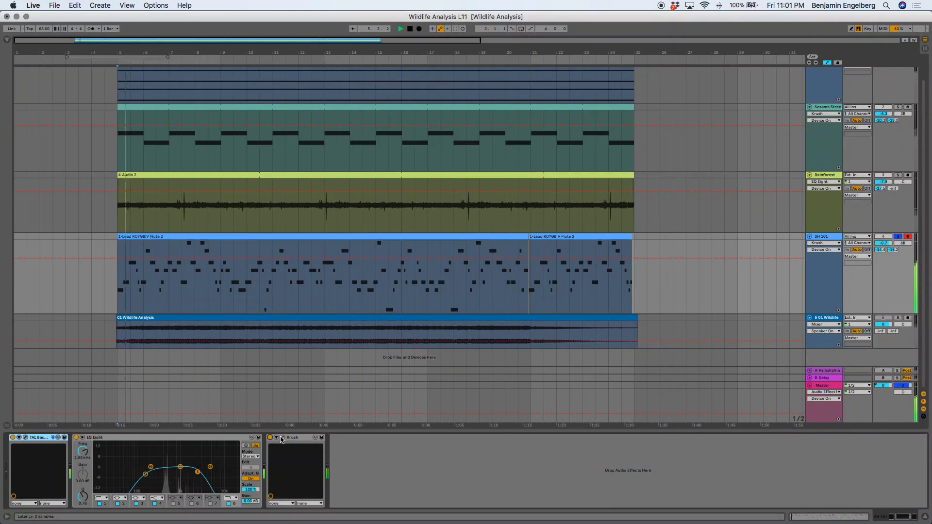
click(283, 437)
click(283, 438)
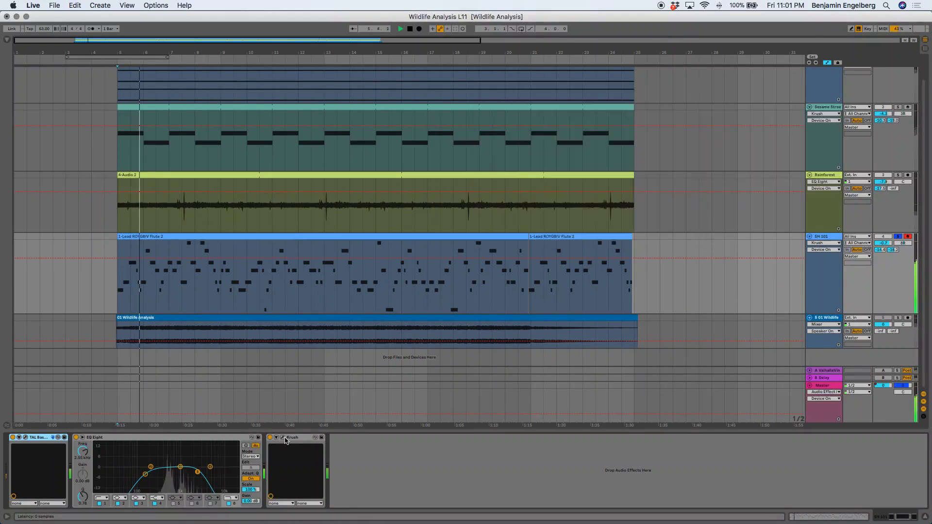
Activate return tracks A and B during playback to hear the flute with its send effects, and stop playback
click(885, 370)
click(887, 379)
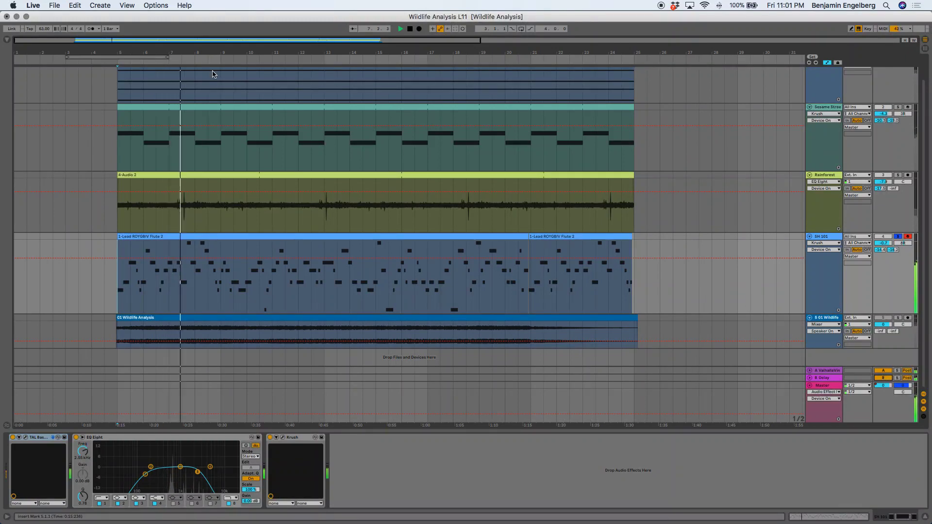
drag(158, 52, 118, 74)
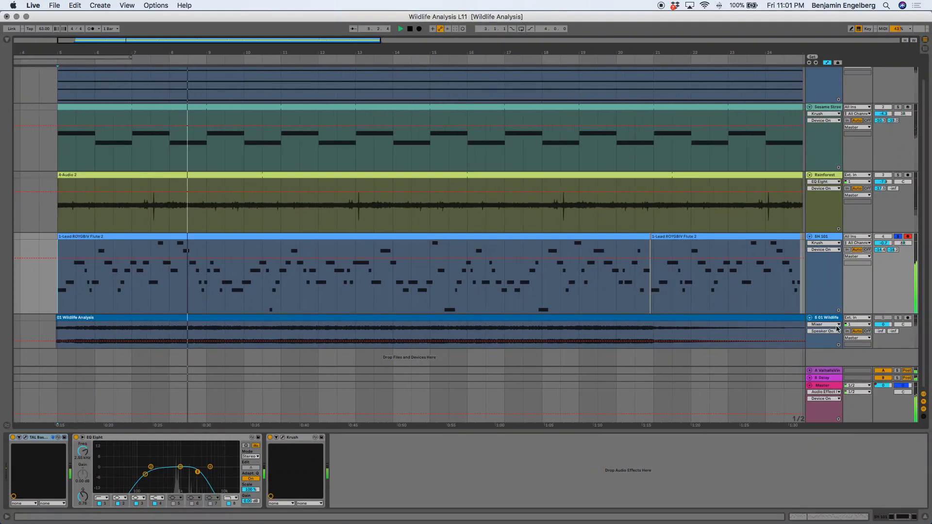
scroll(776, 296, up, 2)
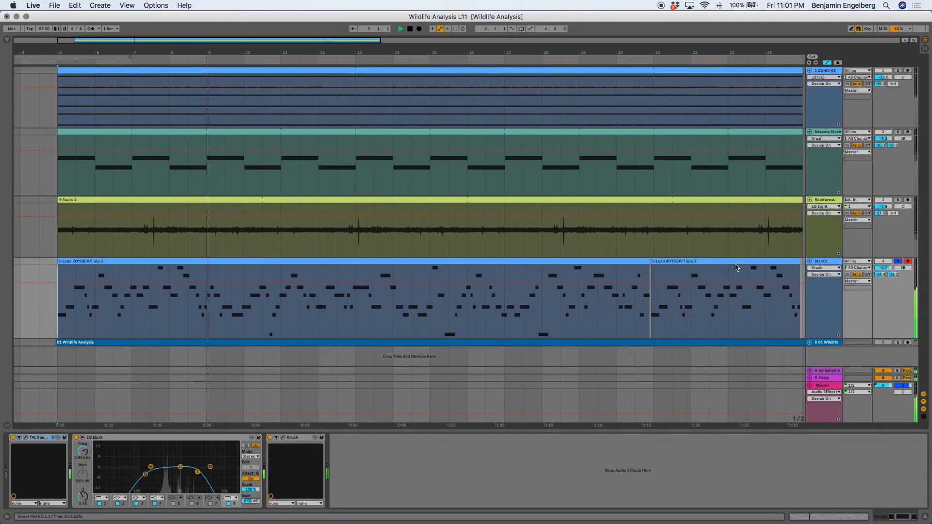
drag(79, 40, 88, 38)
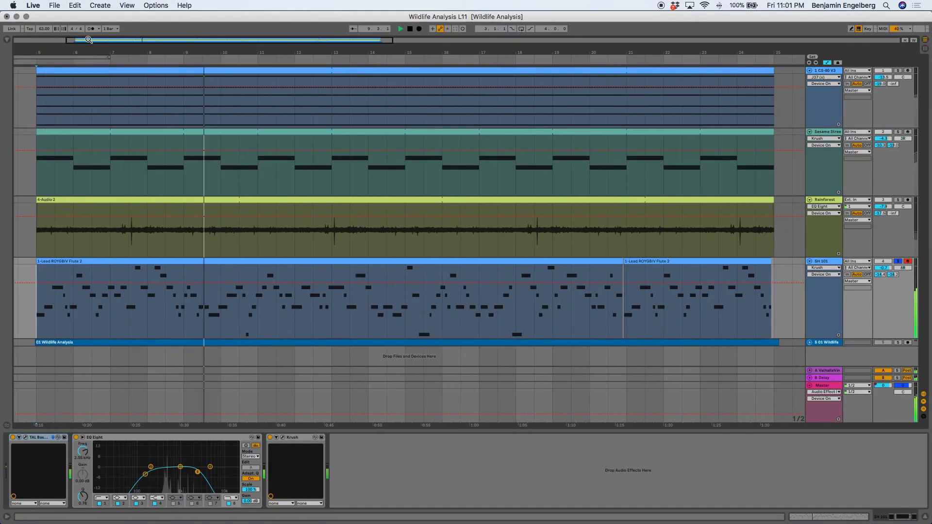
key(space)
Switch on the Master track's Audio Effect Rack, view its RC-20 Retro Color, Krush and Kramer Tape plug-ins, and close their windows
click(821, 391)
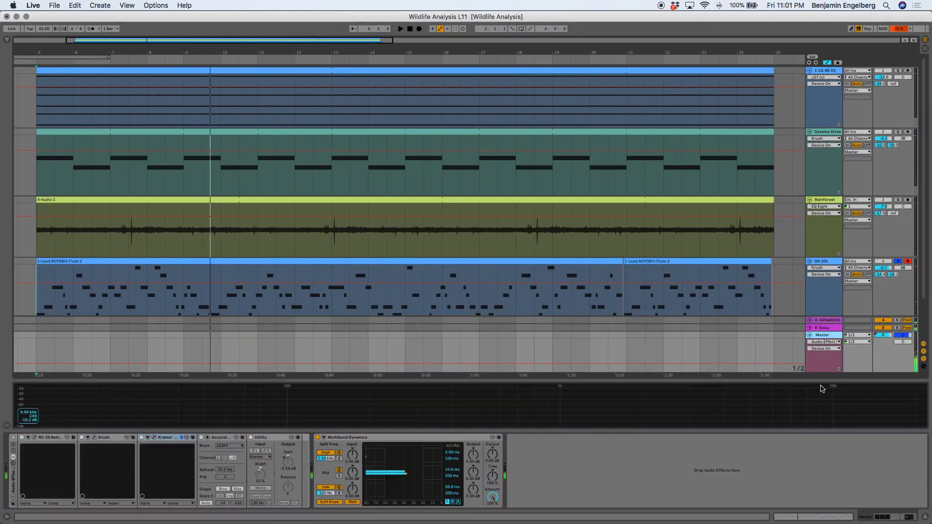
click(14, 437)
click(34, 437)
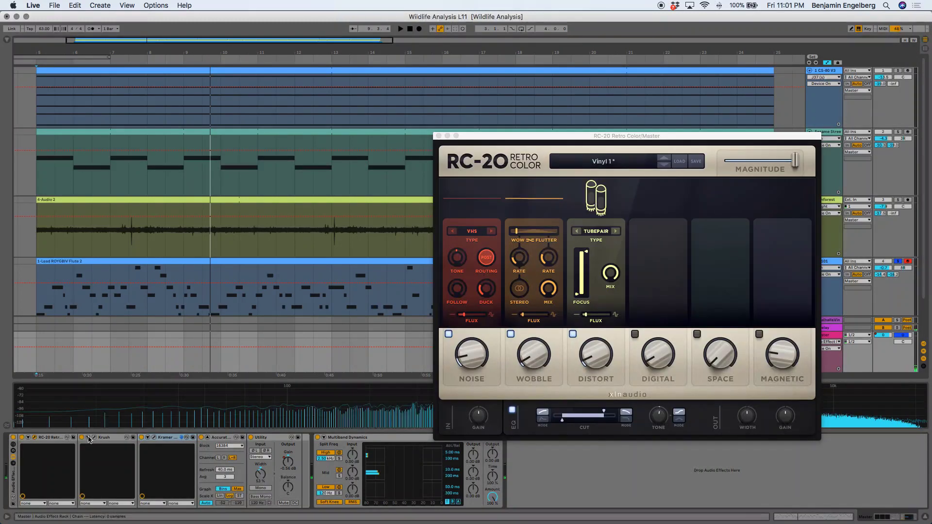
click(93, 438)
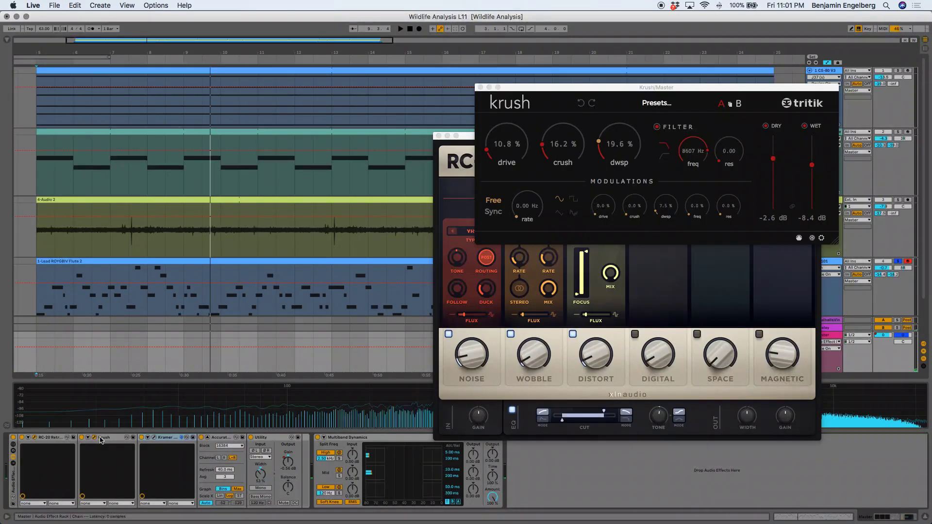
click(155, 439)
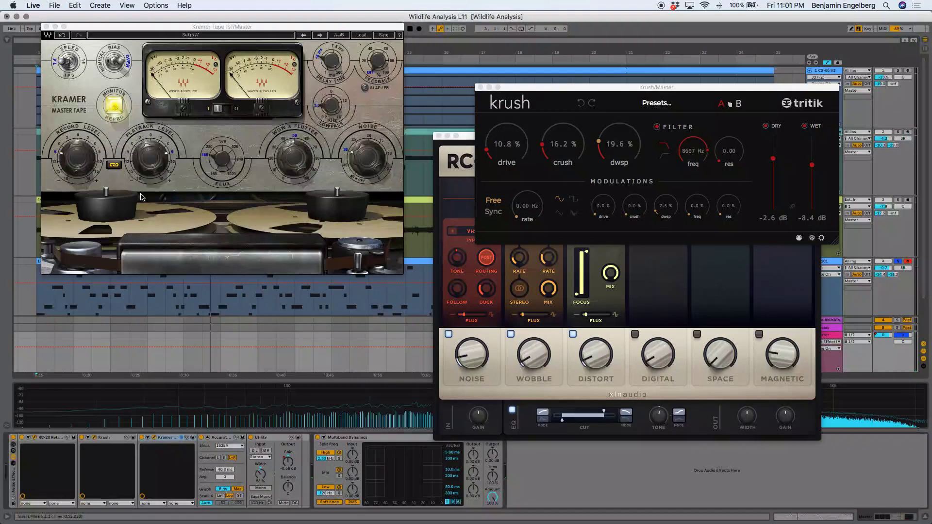
click(480, 87)
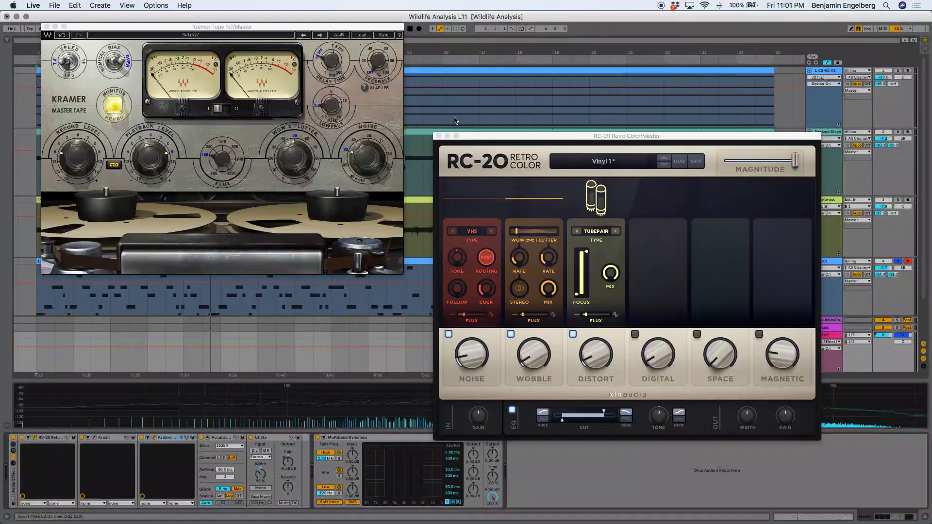
click(440, 137)
click(46, 26)
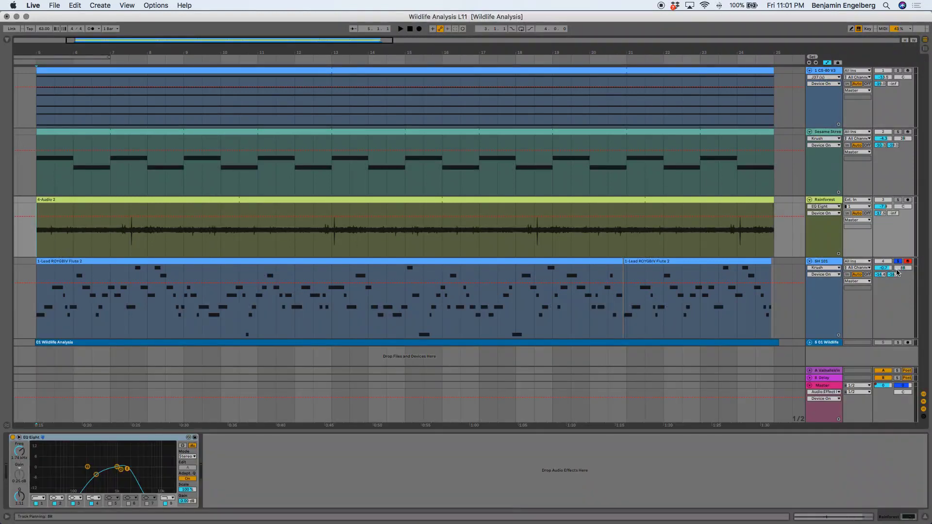
Play the full arrangement from just before bar 5 with SH 101 unsoloed and the CS-80 V3, Sesame Street, Rainforest and SH 101 tracks active
click(19, 230)
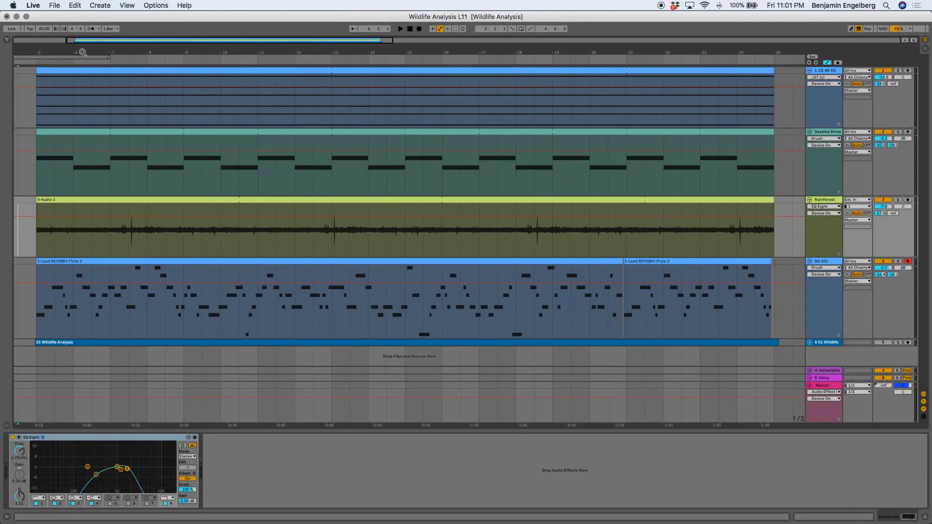
drag(79, 38, 80, 43)
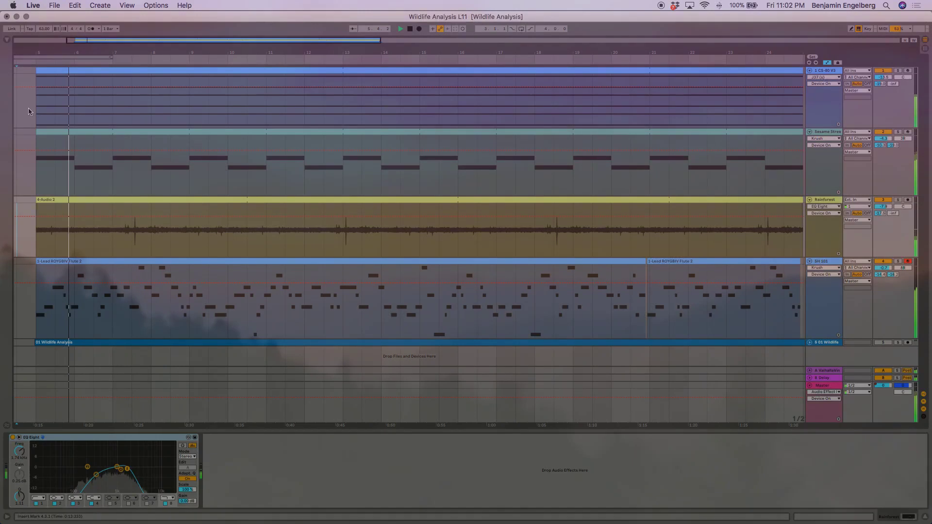
Show the Master track's effect chain and spectrum during playback, and fold the Master track
click(839, 391)
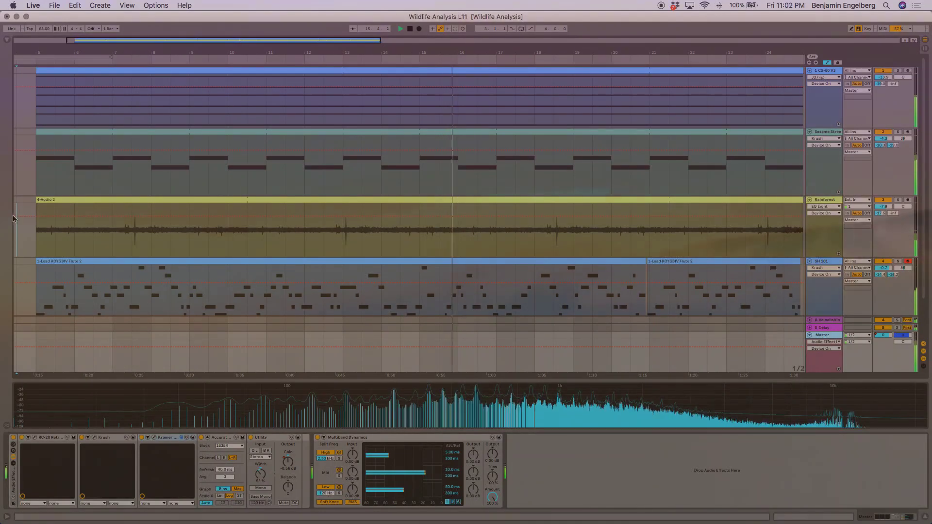
scroll(15, 213, down, 3)
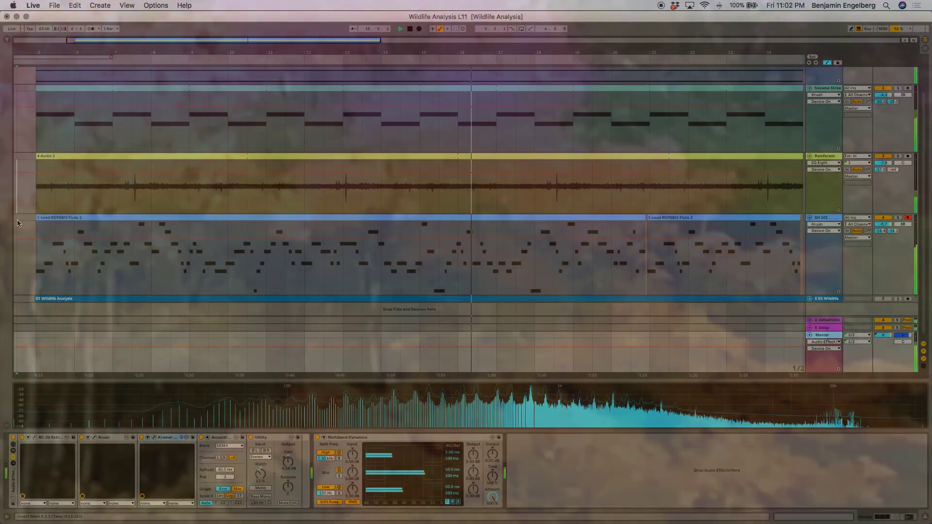
scroll(17, 223, up, 1)
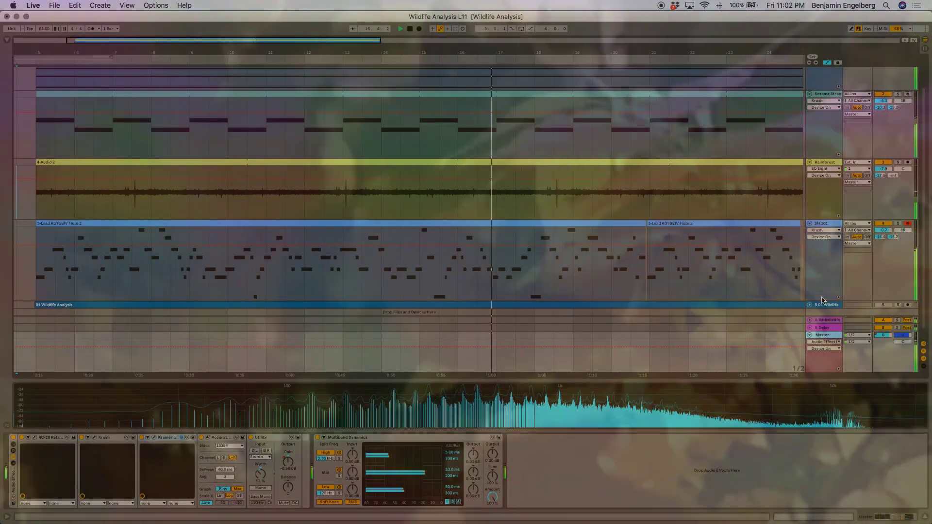
click(810, 335)
scroll(763, 305, up, 2)
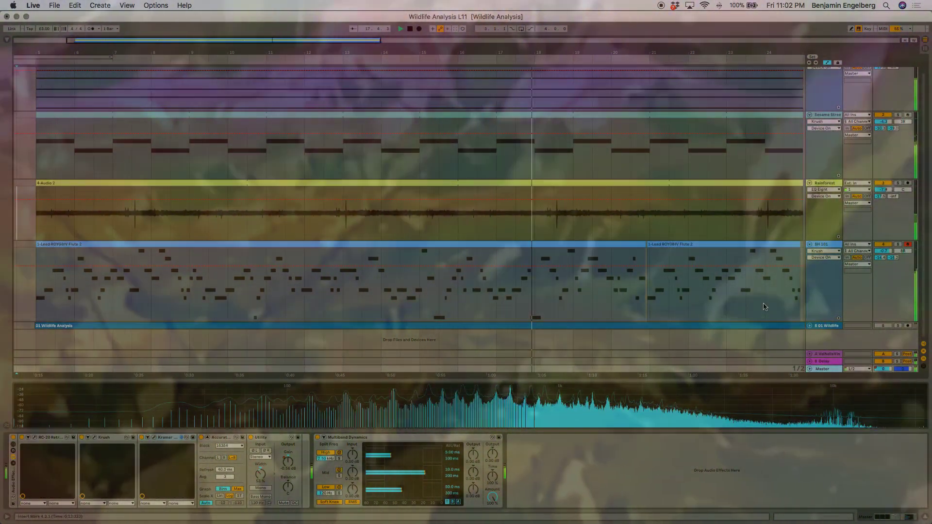